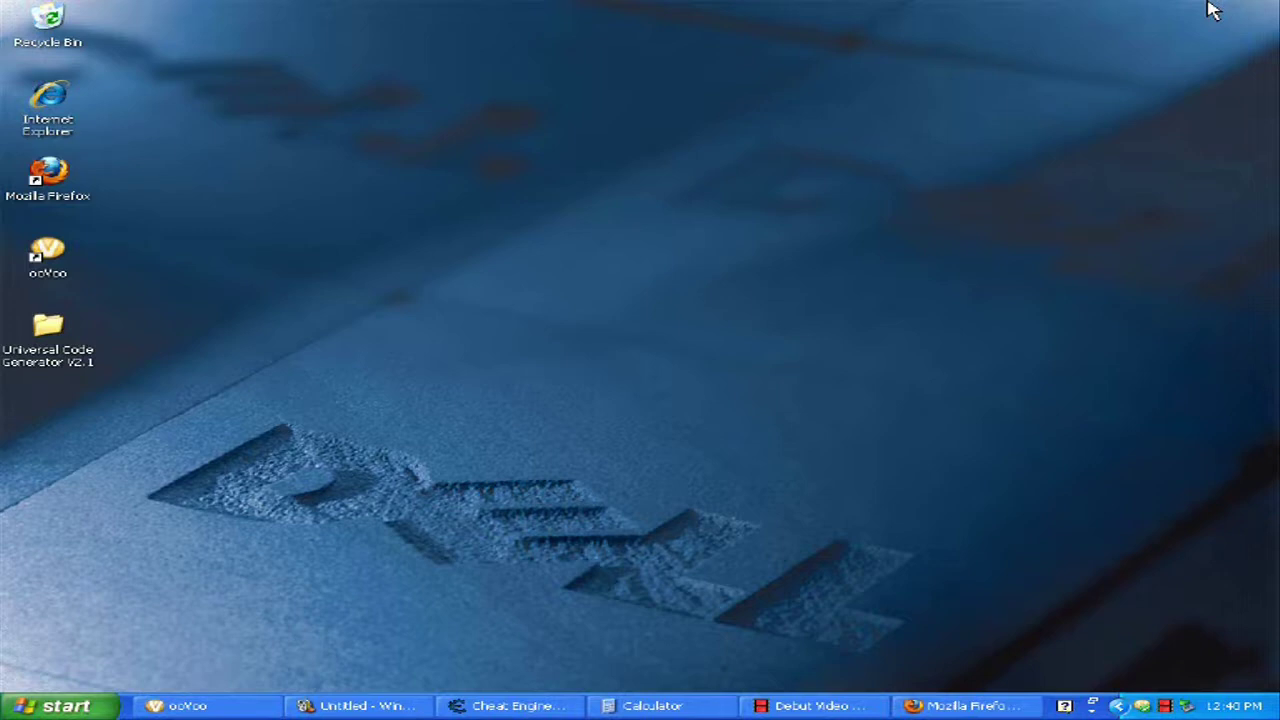
Step: Bring up Cheat Engine, Calculator and Firefox in turn, ending on Firefox
left_click(460, 707)
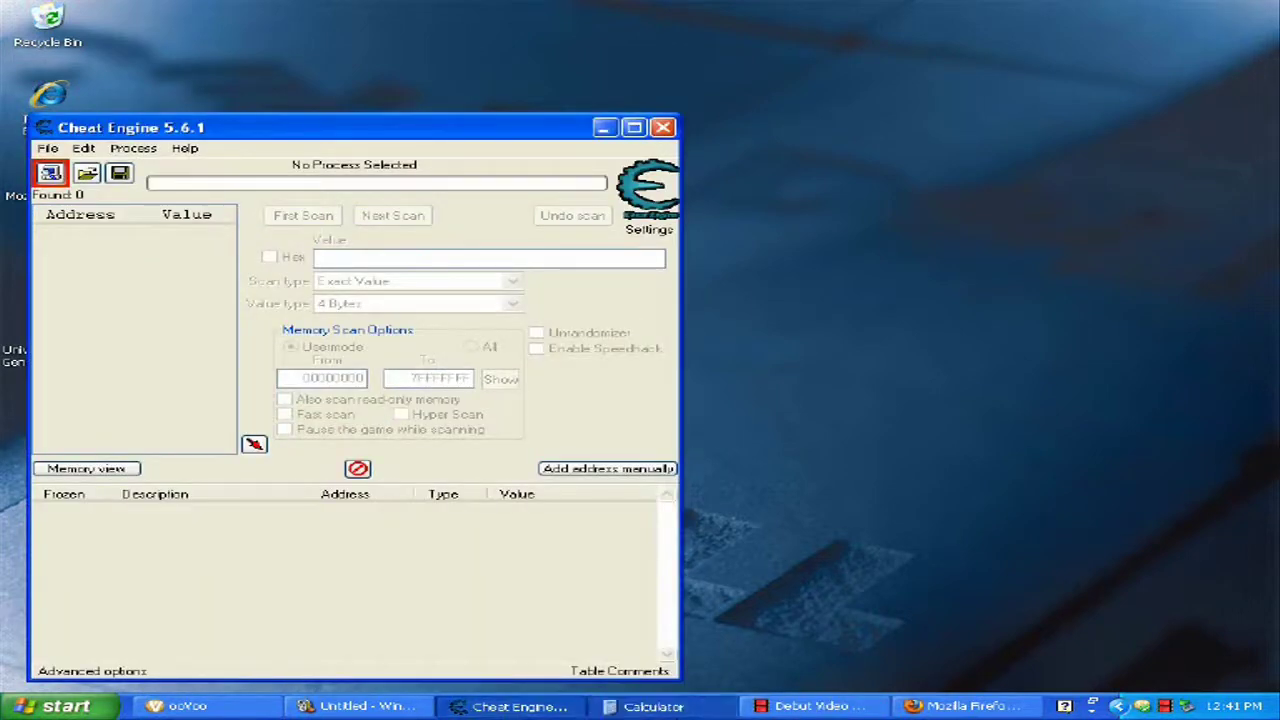
left_click(645, 706)
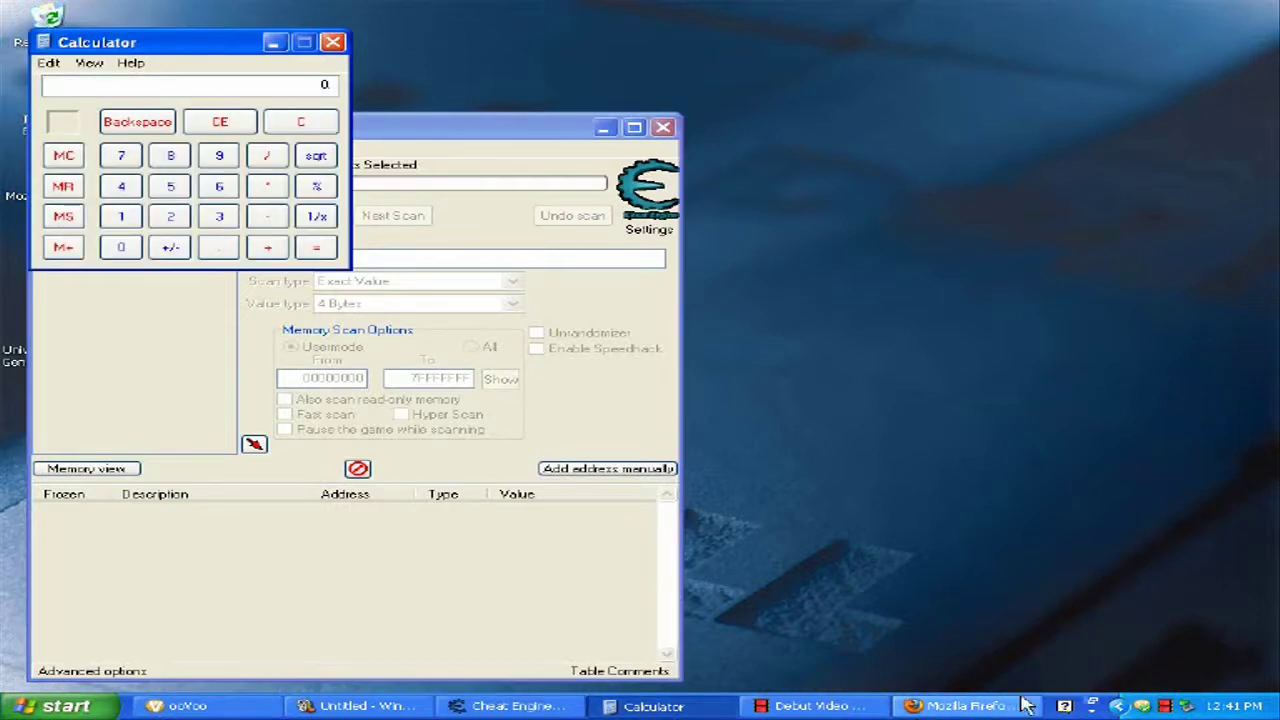
left_click(965, 706)
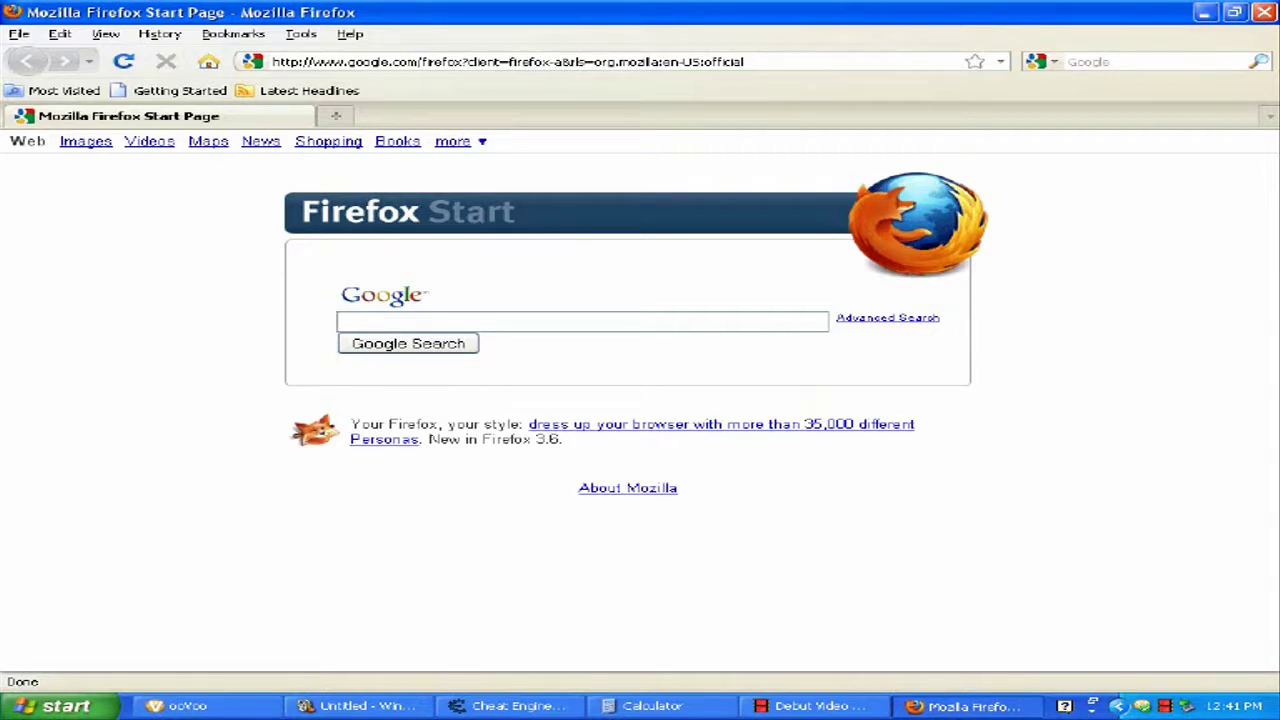
Step: Go to y8.com and open the Warlords Call to Arms game page with the game in view
left_click(802, 58)
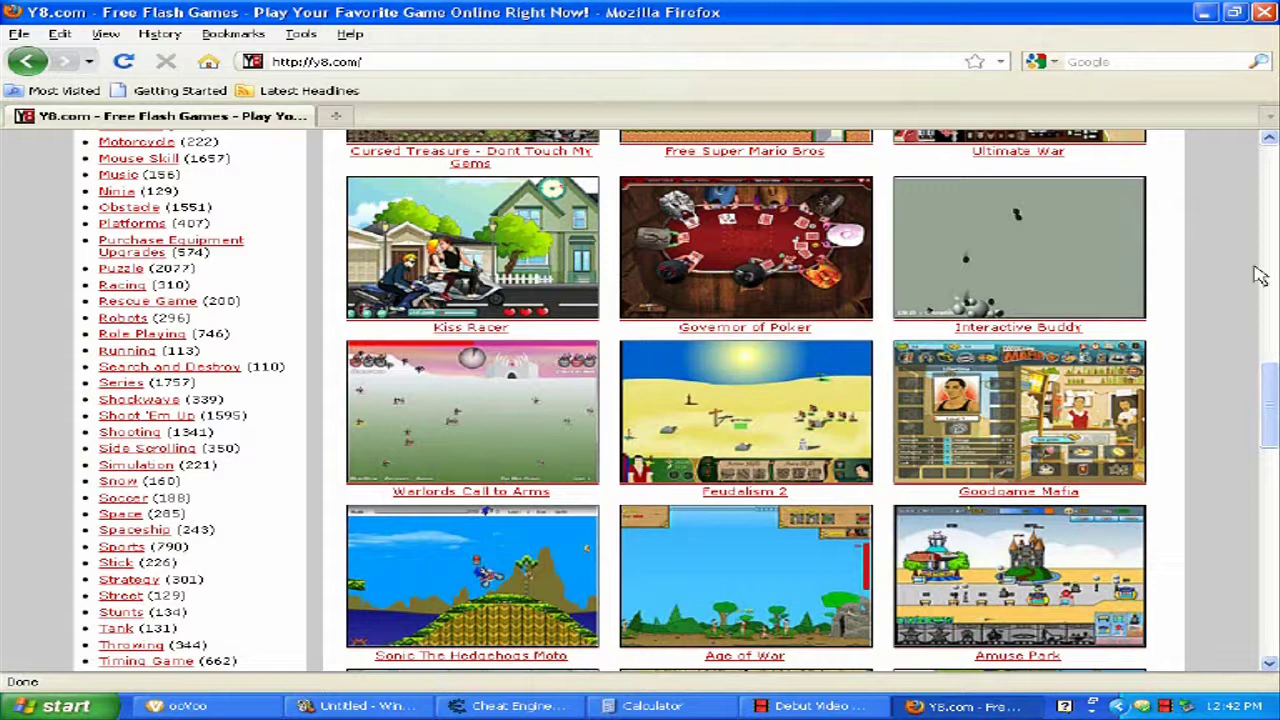
left_click(488, 437)
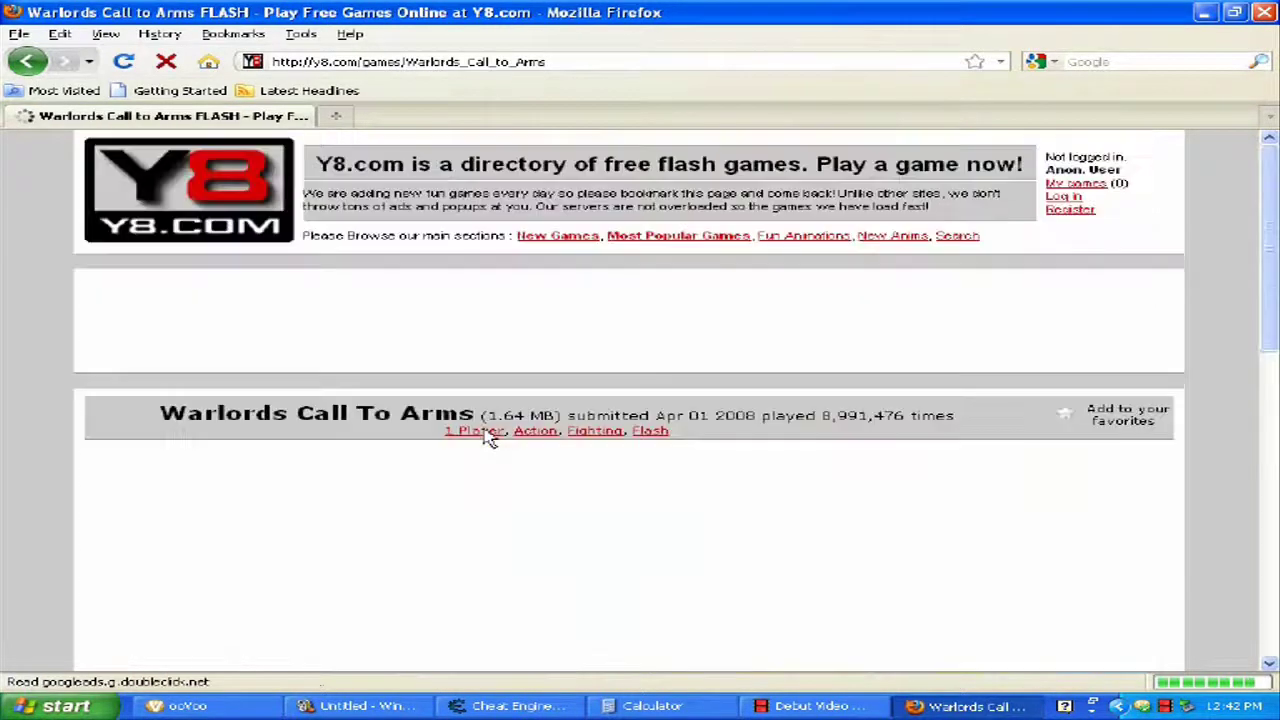
left_click_drag(1275, 230, 1275, 345)
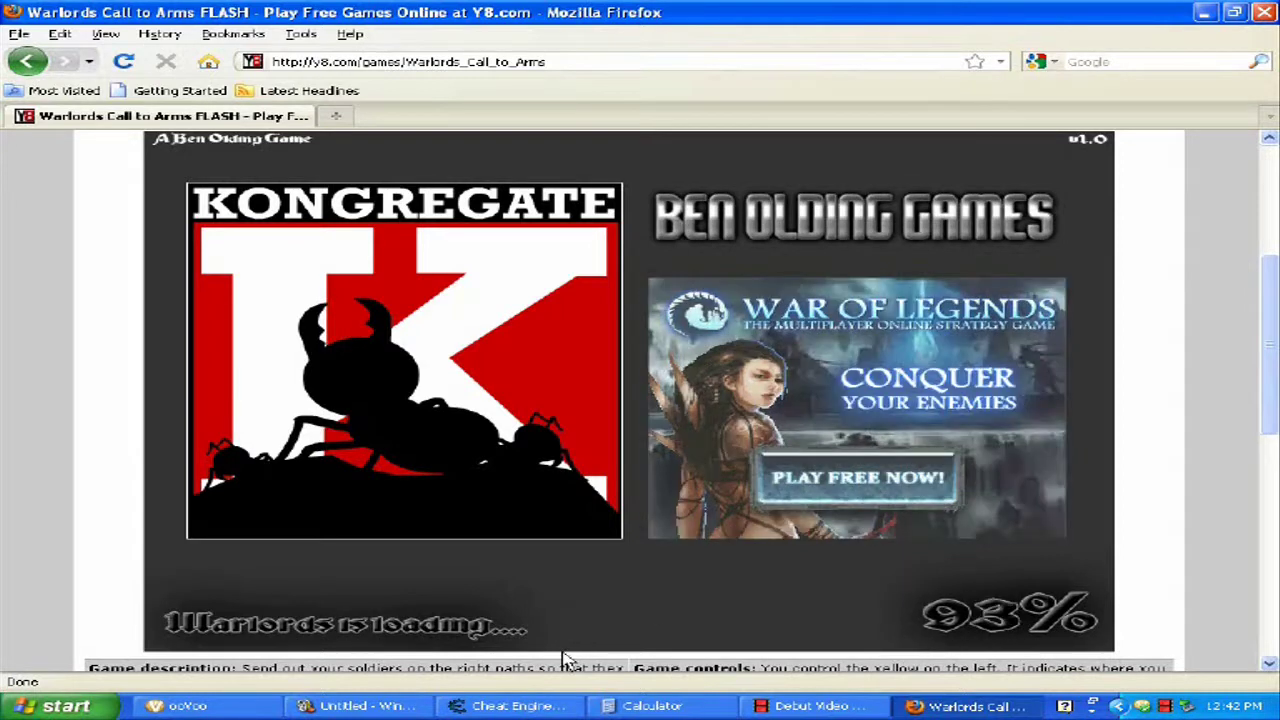
Step: Switch to Cheat Engine, open the plugin-container.exe process as the scan target, and minimize the window
left_click(533, 707)
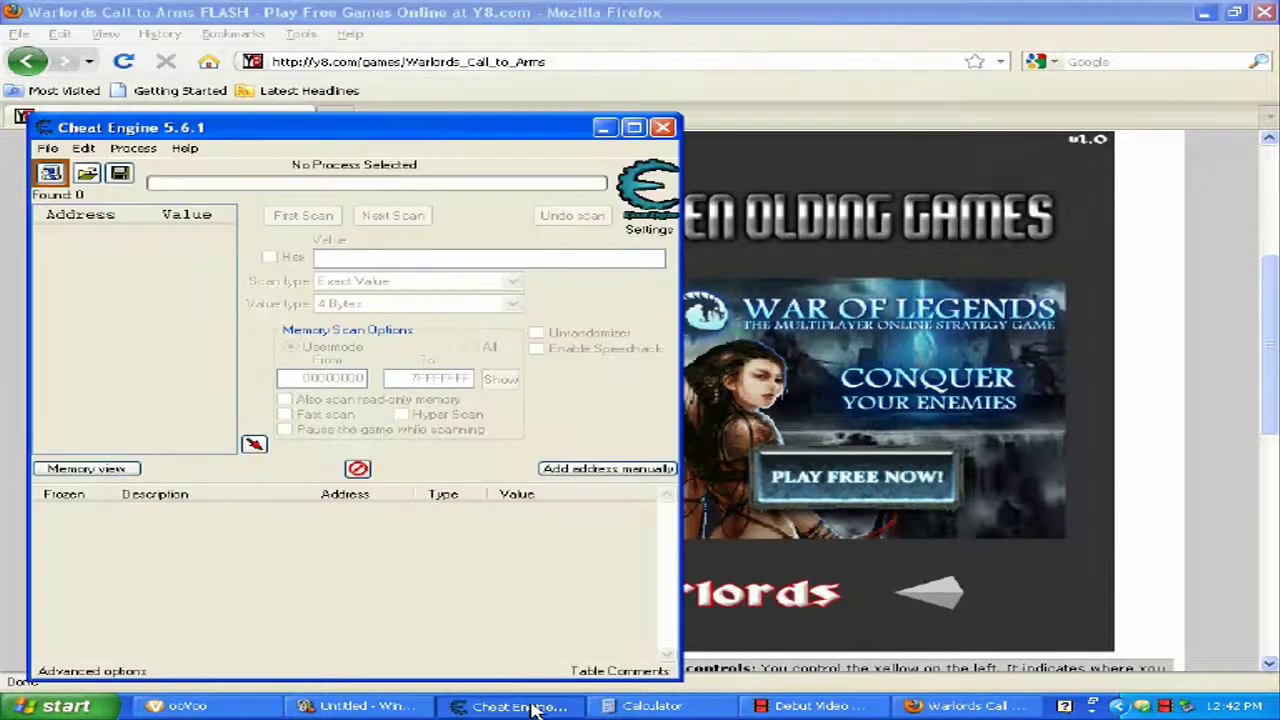
left_click_drag(334, 131, 455, 135)
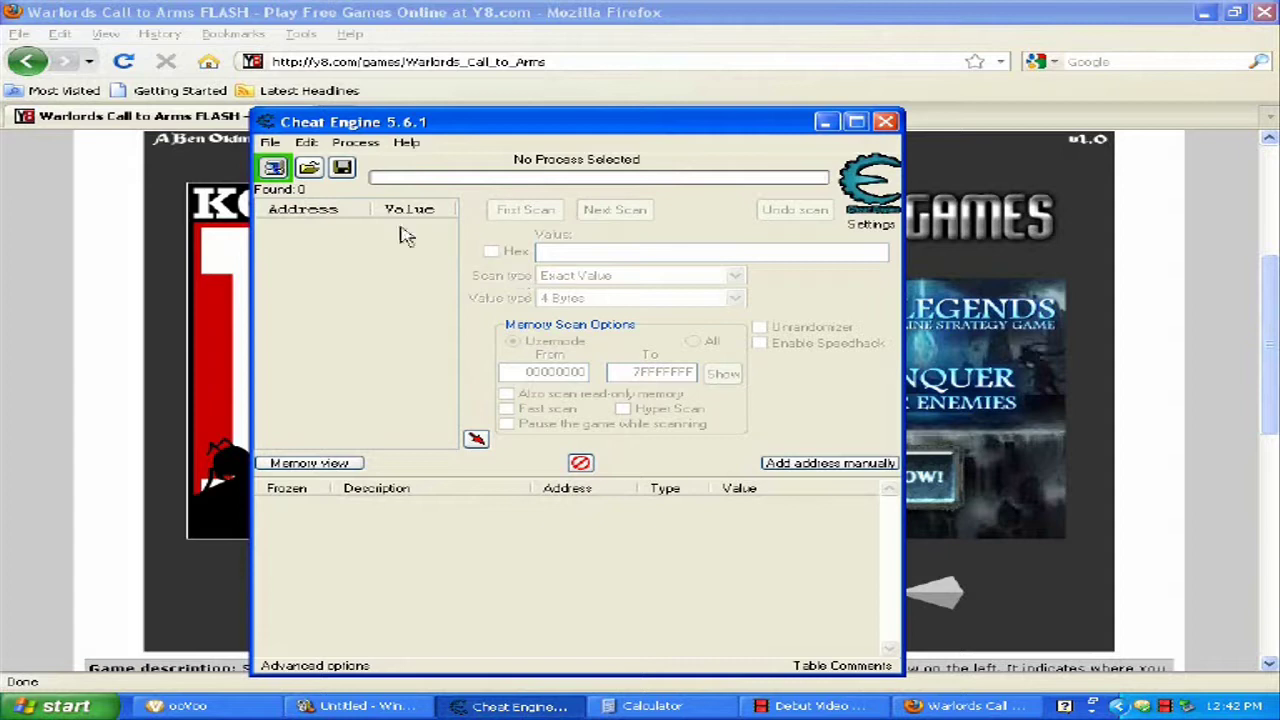
left_click(274, 168)
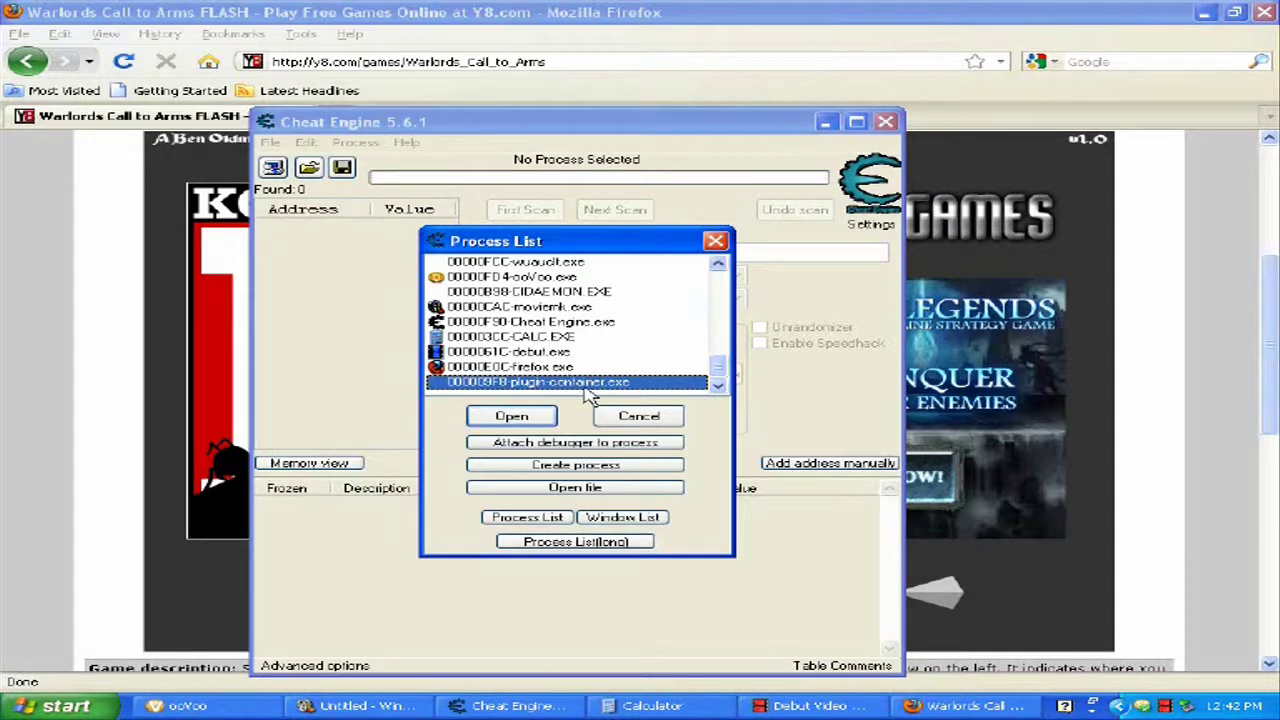
left_click(540, 415)
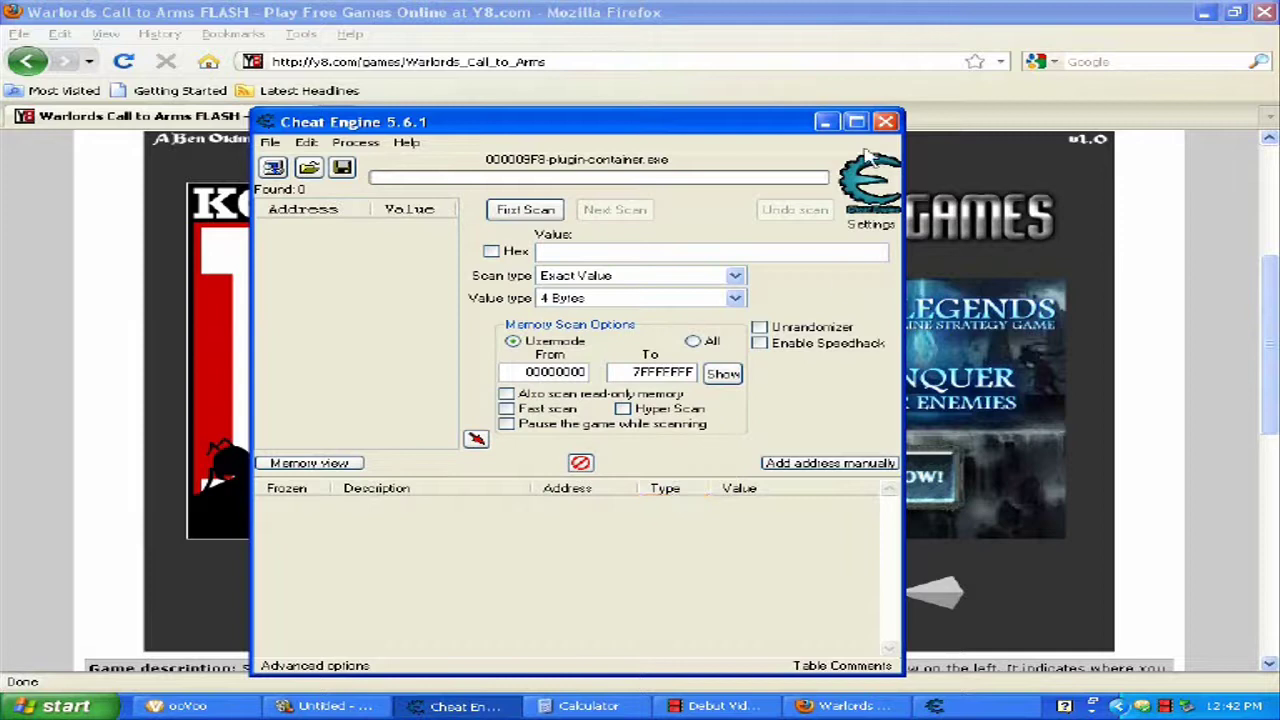
left_click(826, 123)
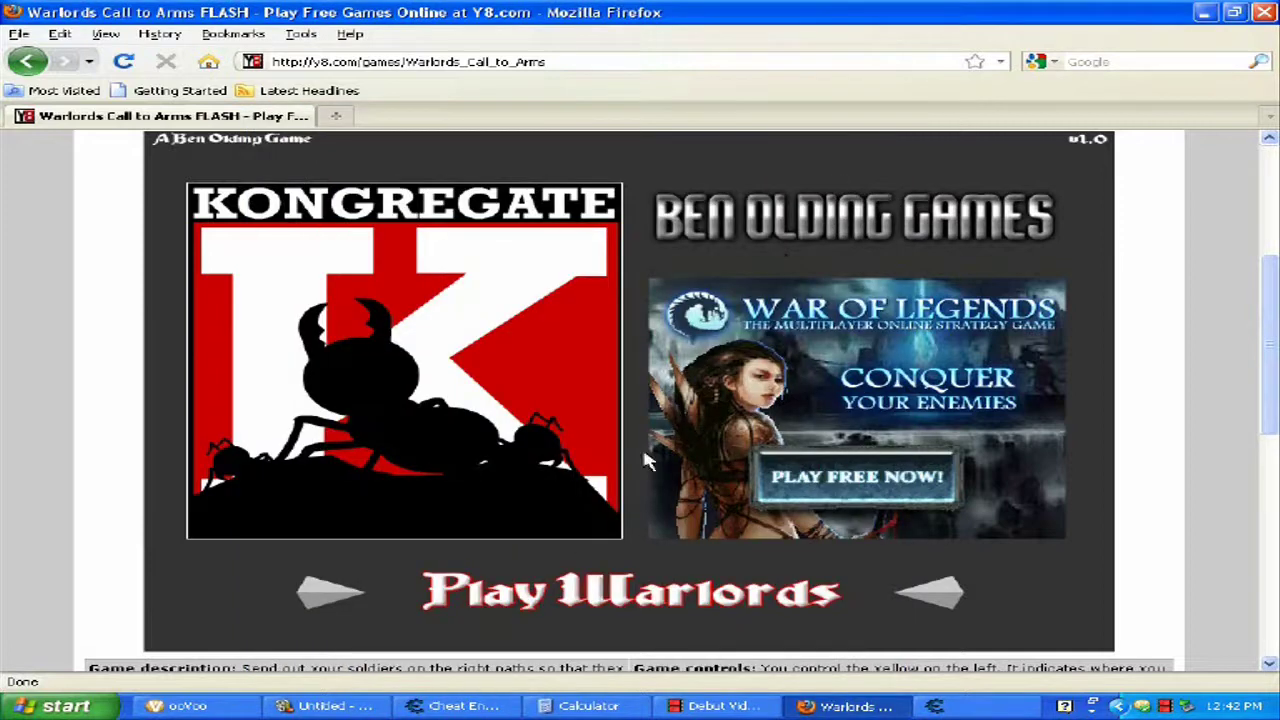
Step: Launch Warlords and start a new campaign with the Human Alliance race
left_click(530, 597)
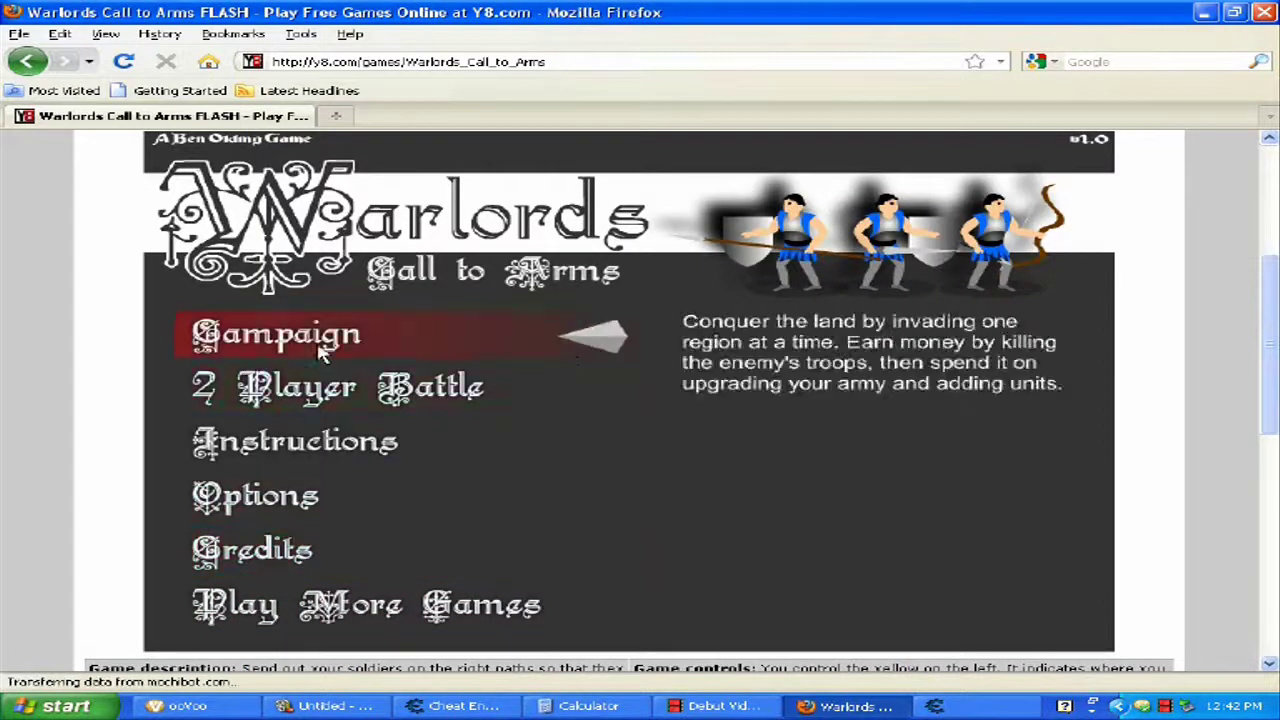
left_click(380, 331)
left_click(386, 395)
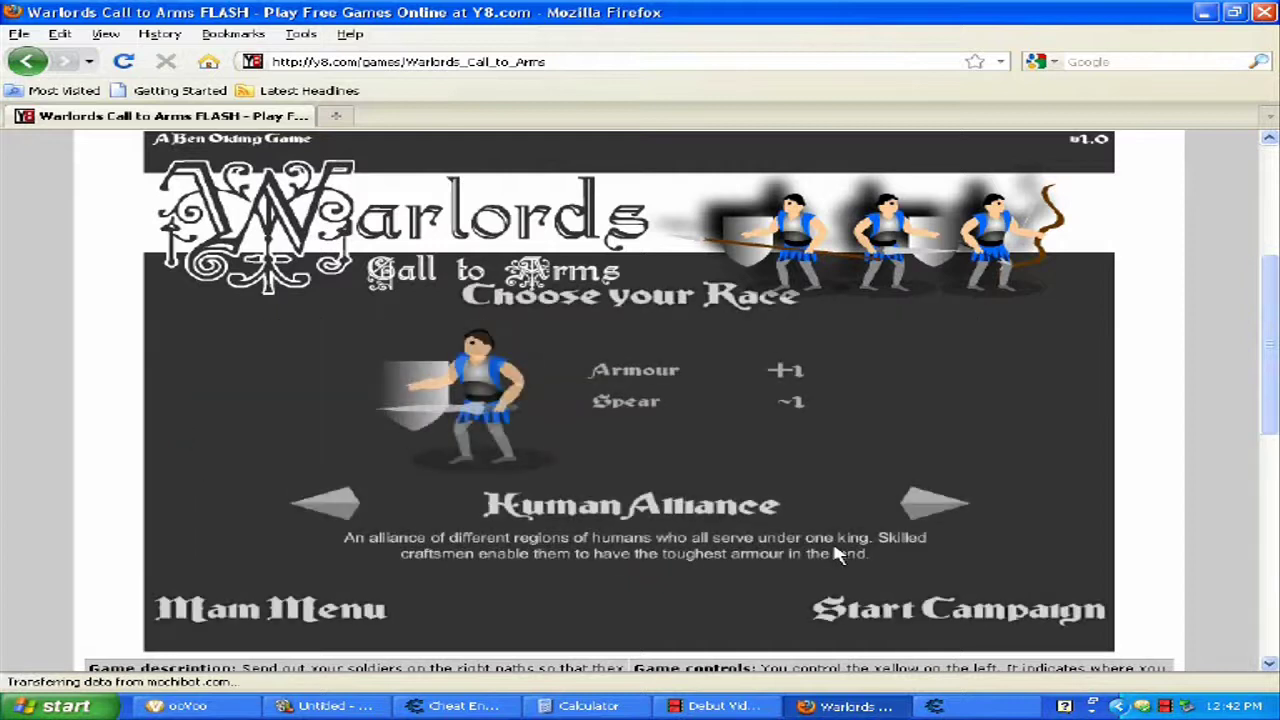
left_click(920, 628)
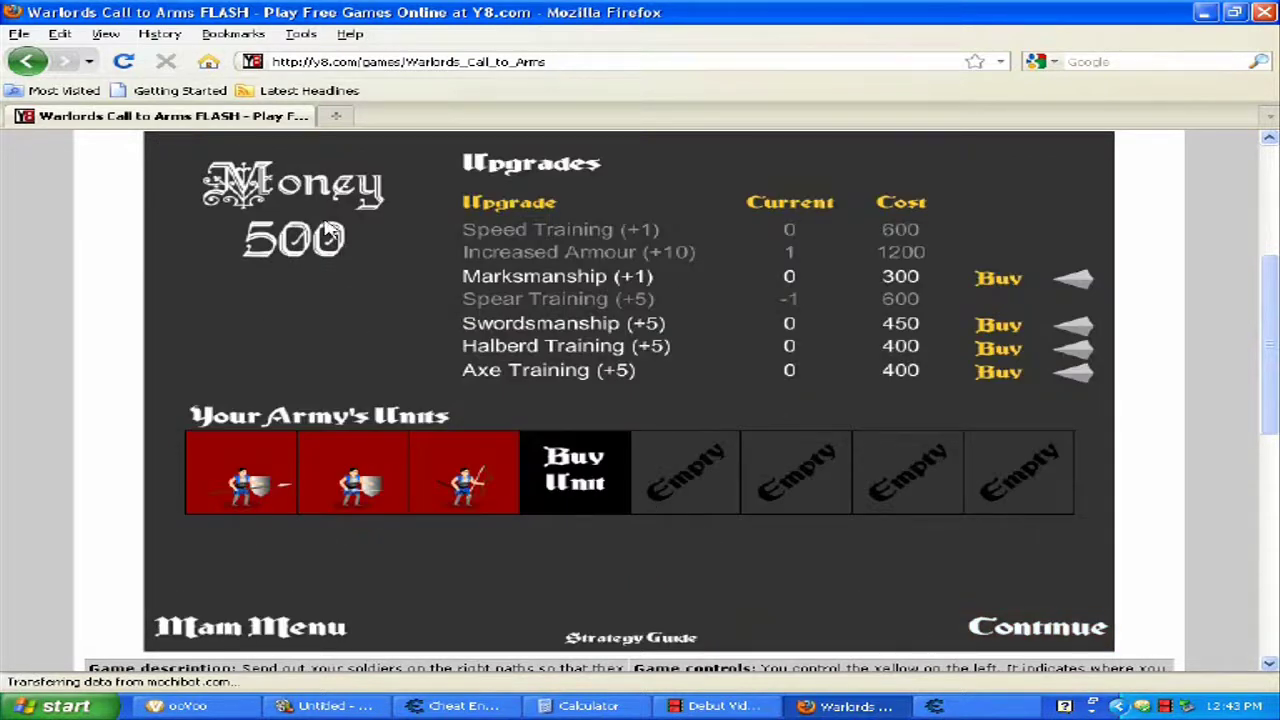
Step: Switch to Calculator and multiply the game's money amount of 500 by 8
left_click(588, 706)
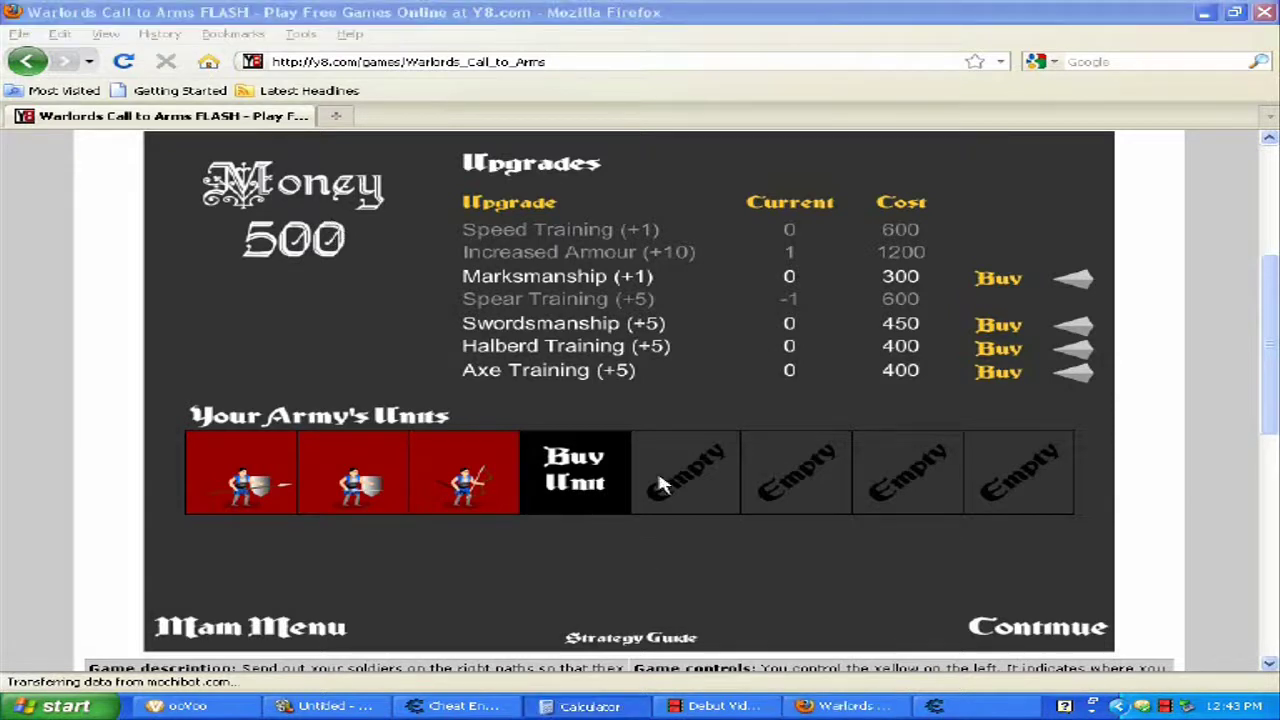
left_click_drag(158, 40, 685, 147)
left_click(696, 294)
left_click(650, 356)
left_click(650, 356)
left_click(790, 298)
left_click(696, 263)
left_click(842, 356)
left_click(800, 150)
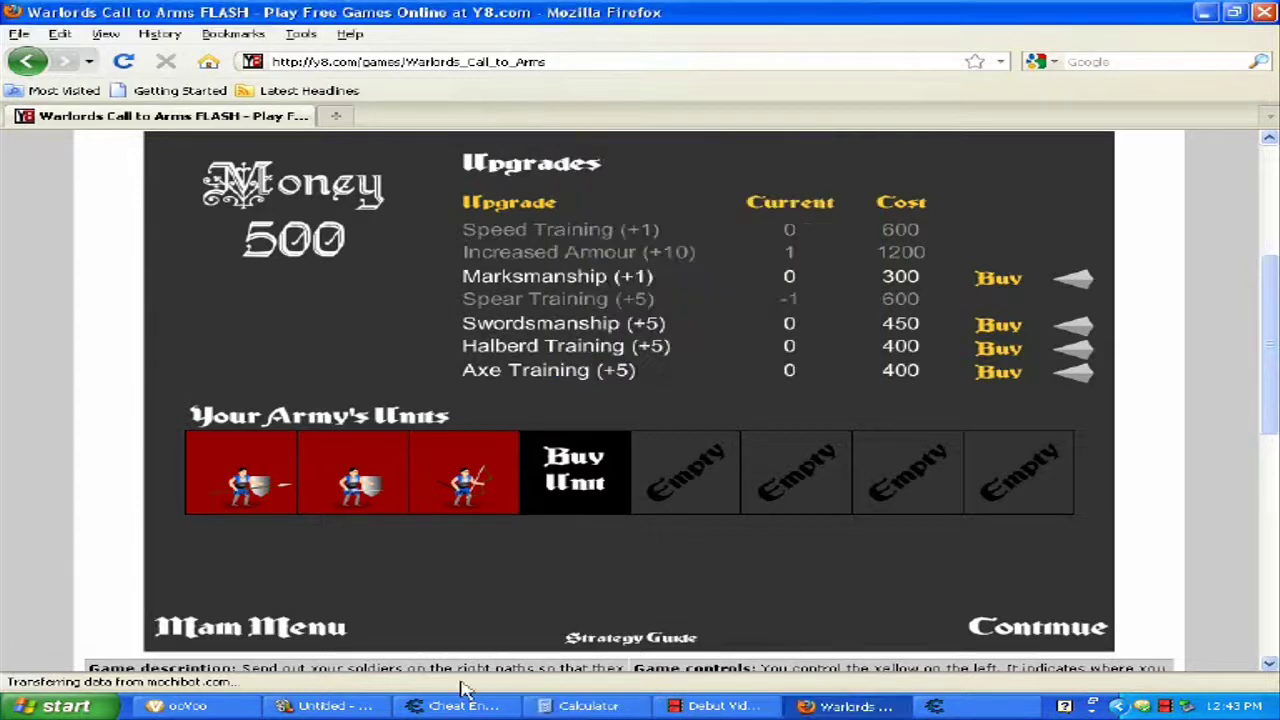
Step: Switch to Cheat Engine and run a first scan for the exact 4-byte value 4000
left_click(449, 706)
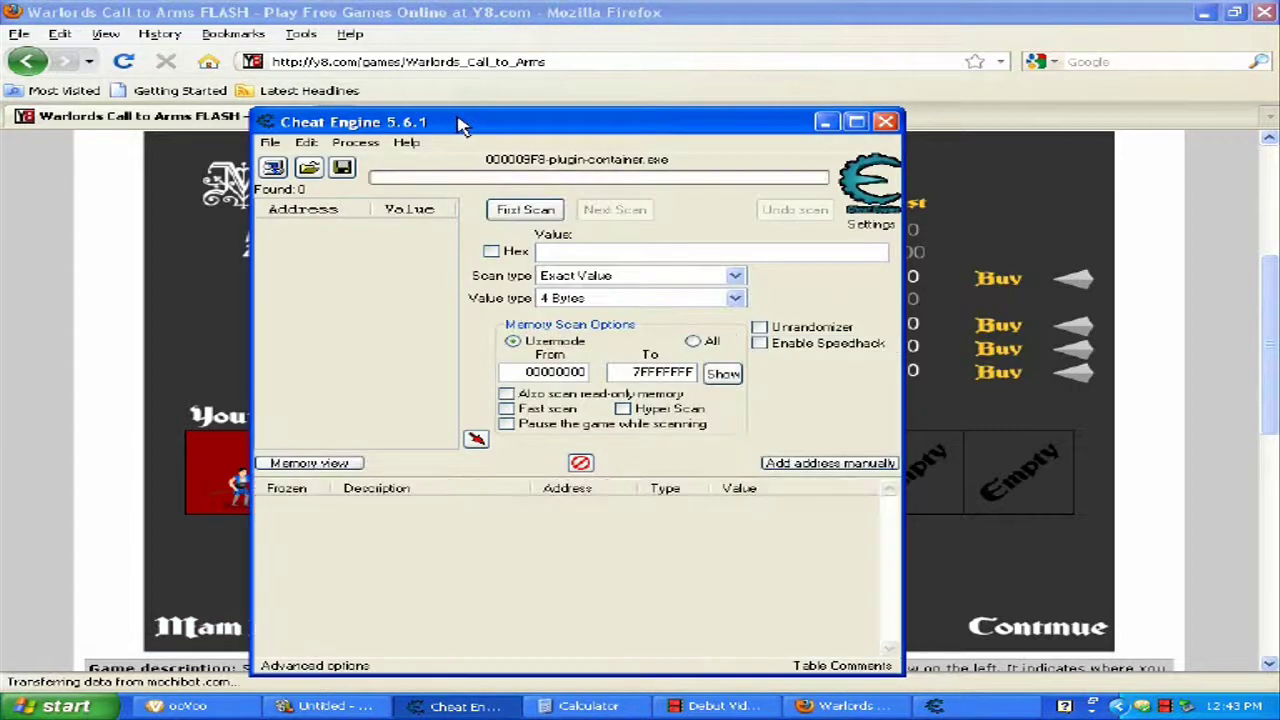
left_click_drag(461, 120, 729, 92)
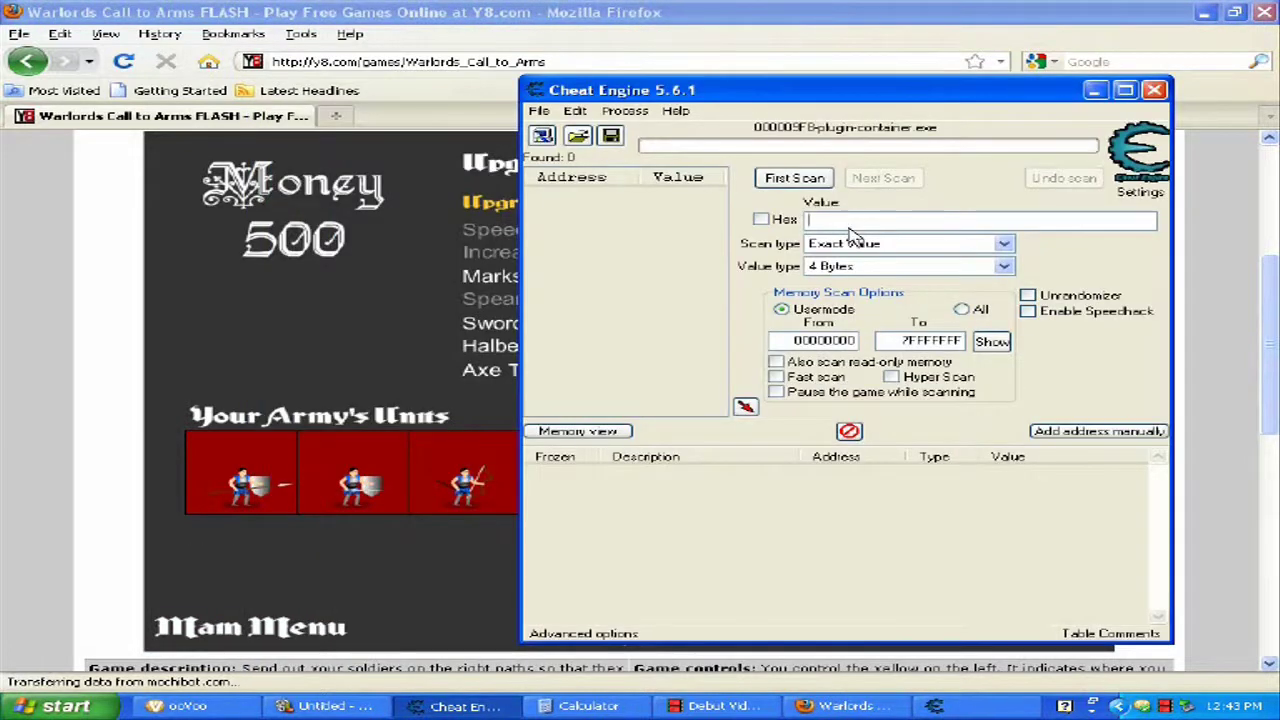
type("4000")
left_click(800, 180)
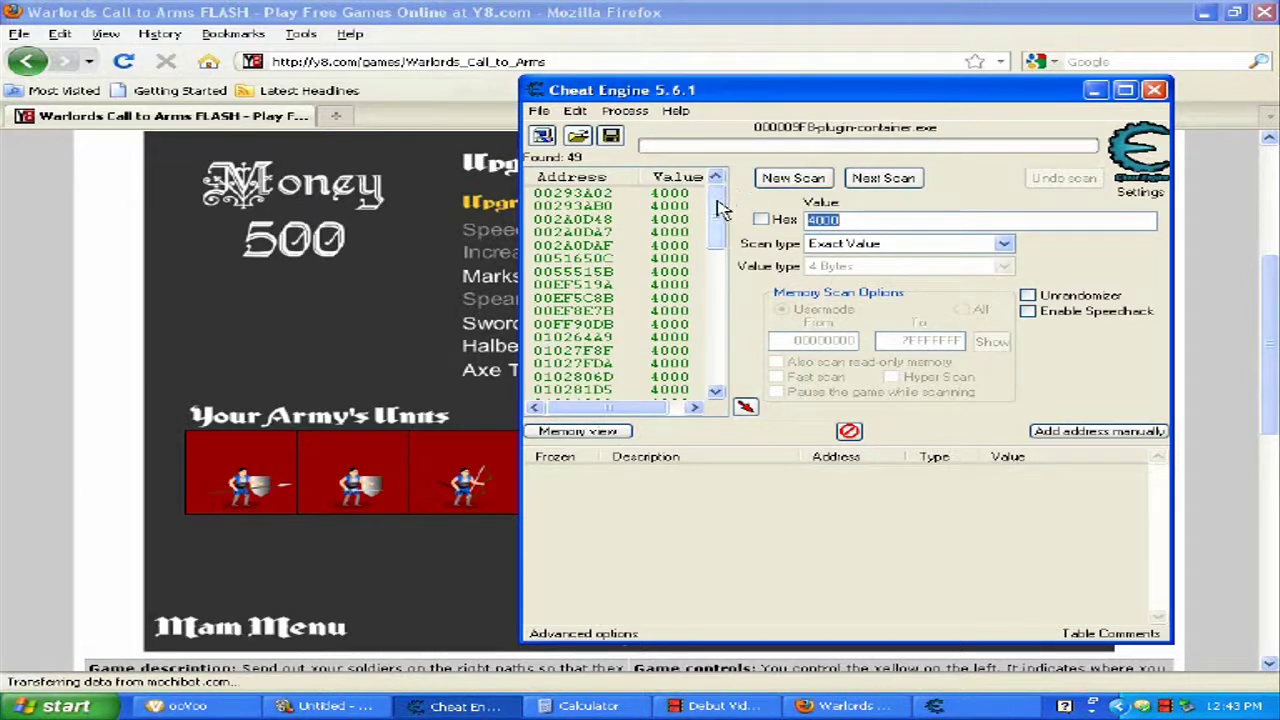
Step: Select all found addresses from the scan and add them to the address table
mouse_move(722, 218)
left_mouse_down()
mouse_move(721, 360)
mouse_move(720, 200)
left_mouse_up()
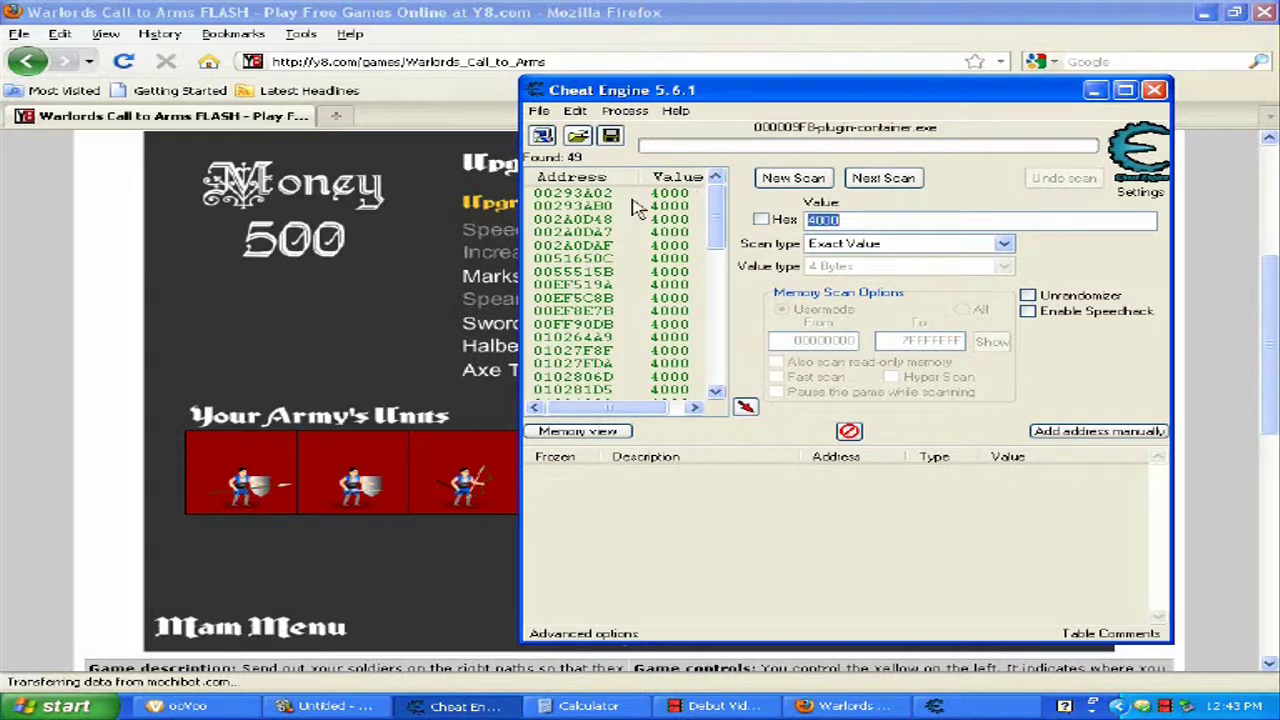
left_click(606, 273)
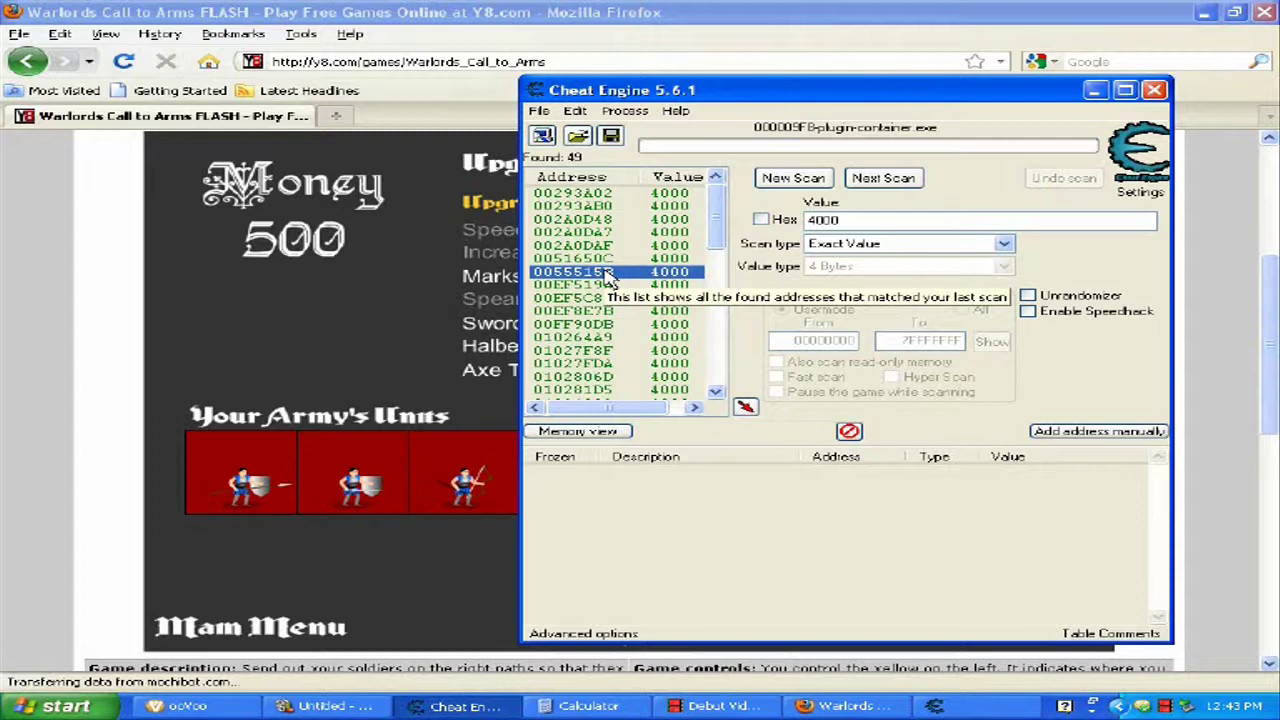
key("ctrl+a")
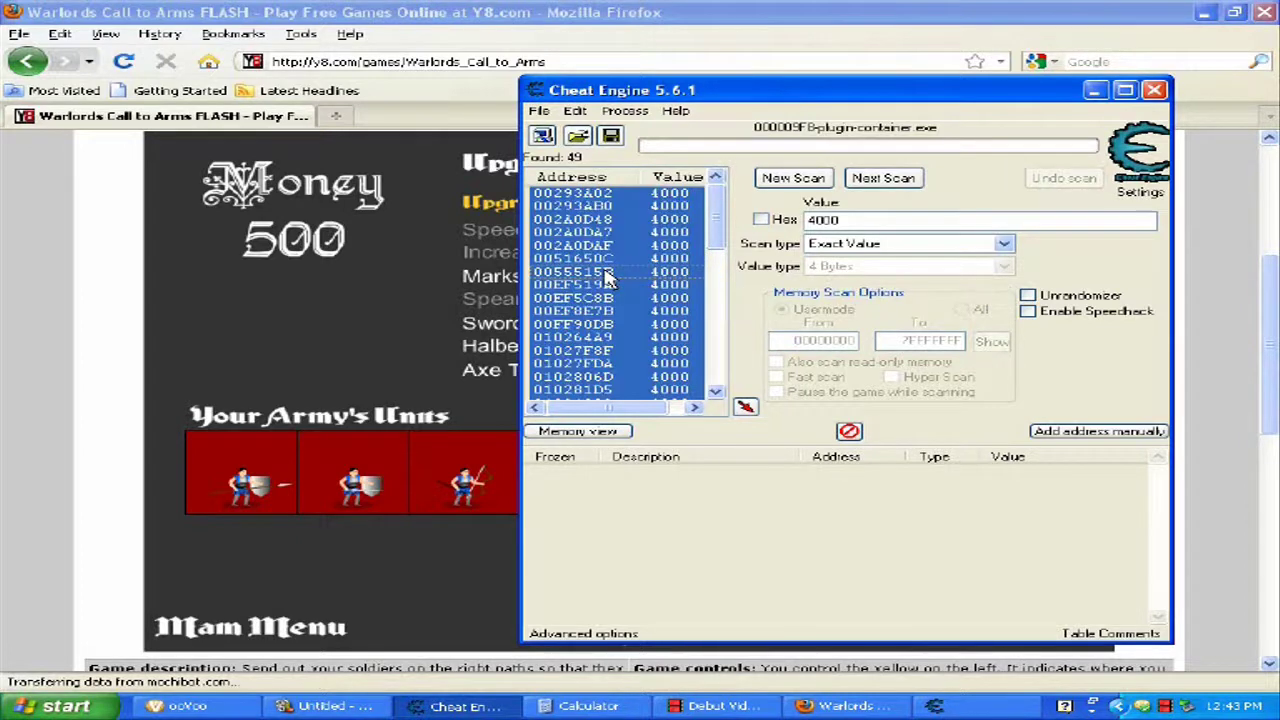
left_click(752, 408)
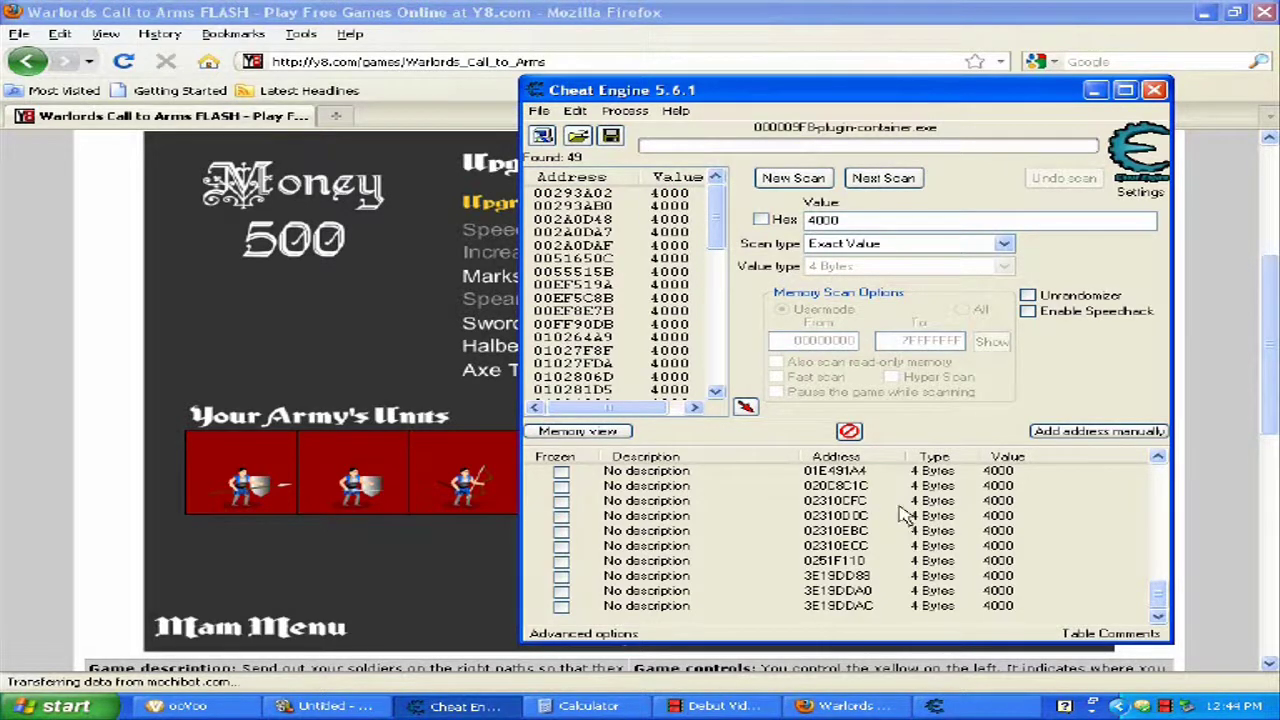
Step: Select every record in the address table and change their values to 10000000
left_click_drag(1157, 590, 1157, 482)
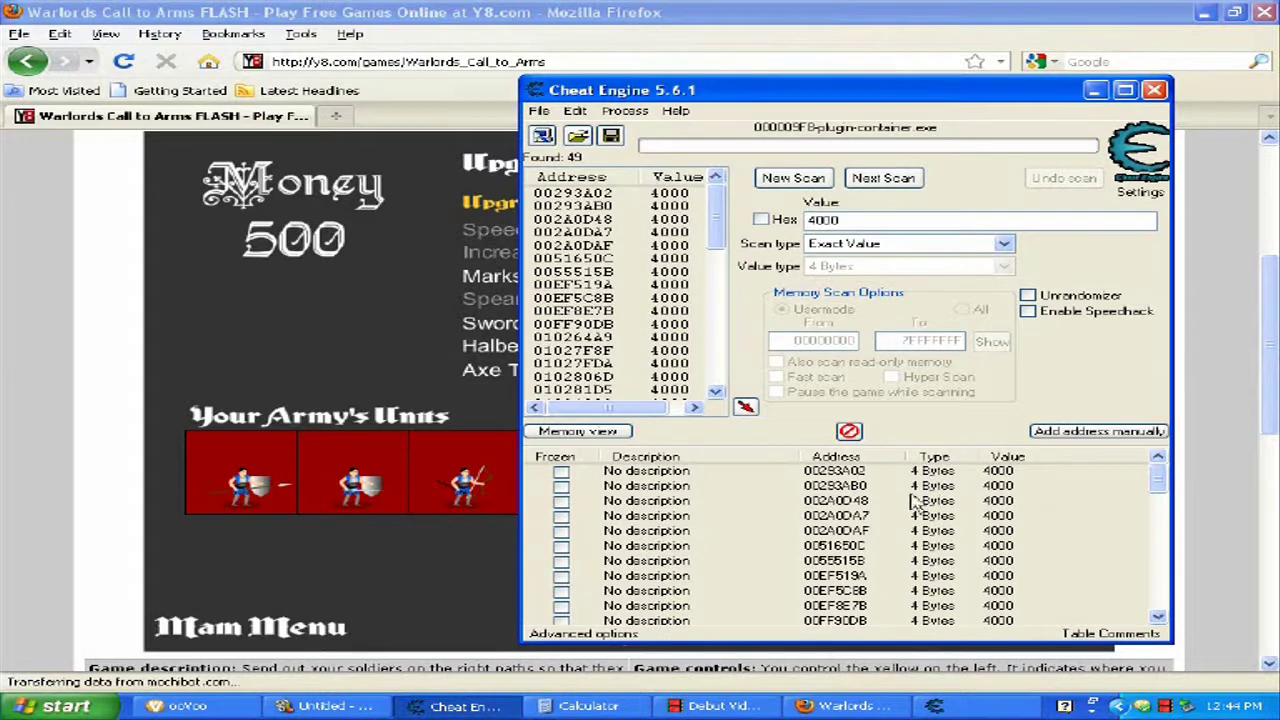
left_click(830, 476)
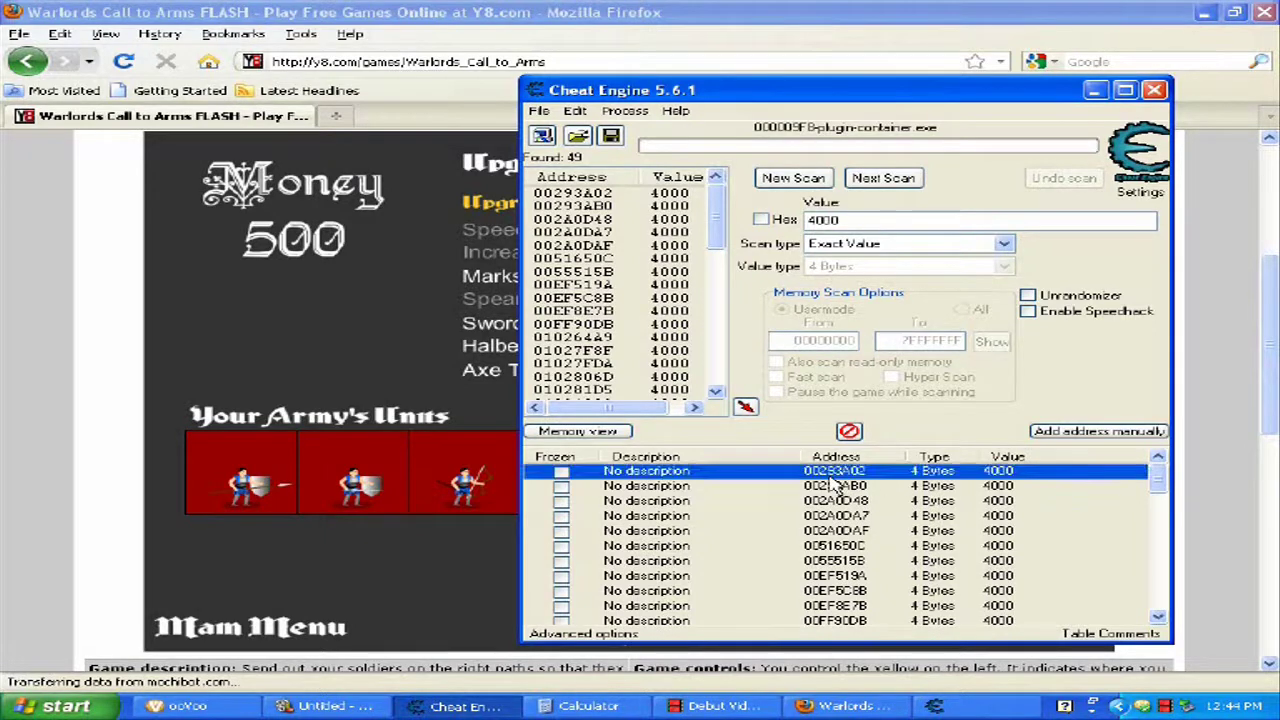
key("ctrl+a")
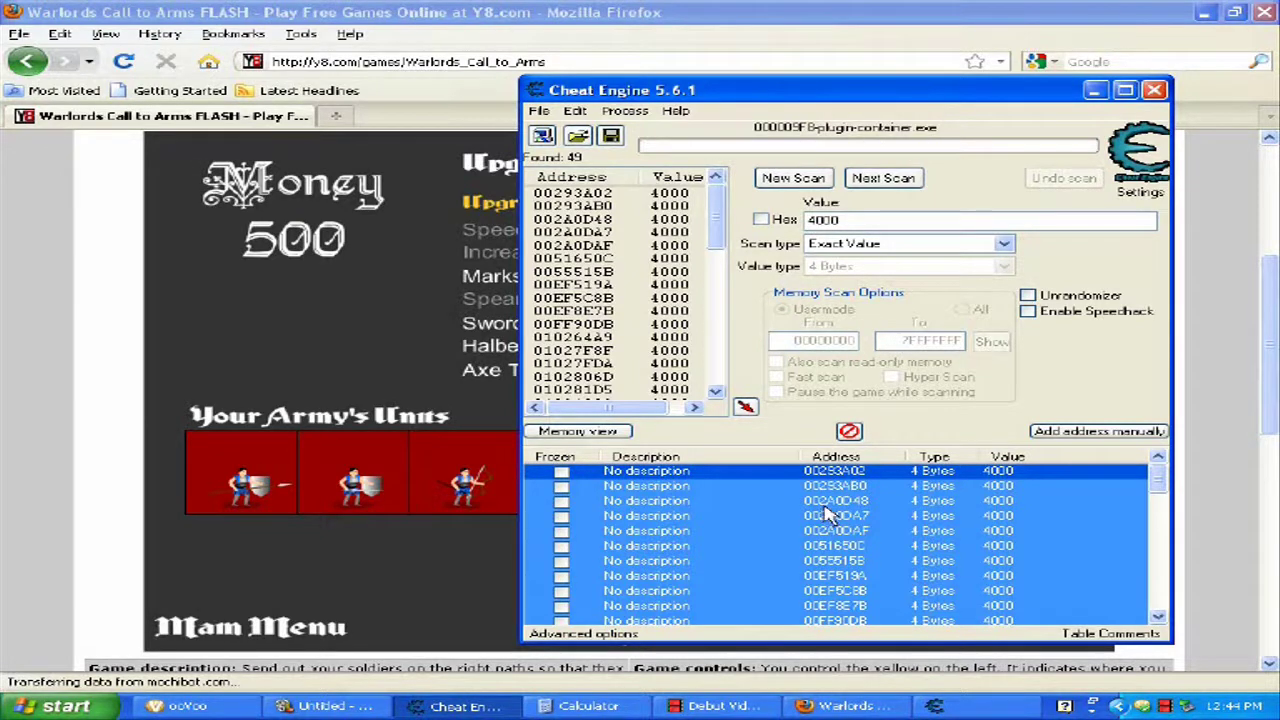
right_click(828, 515)
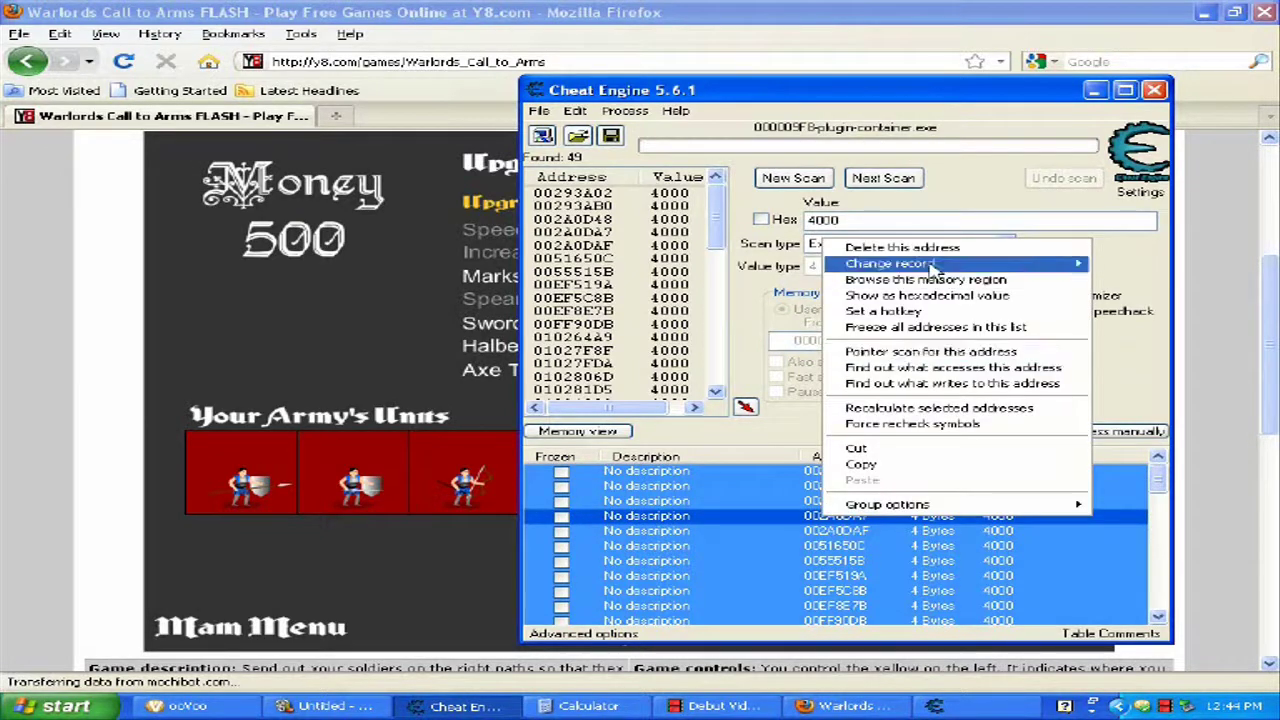
mouse_move(938, 268)
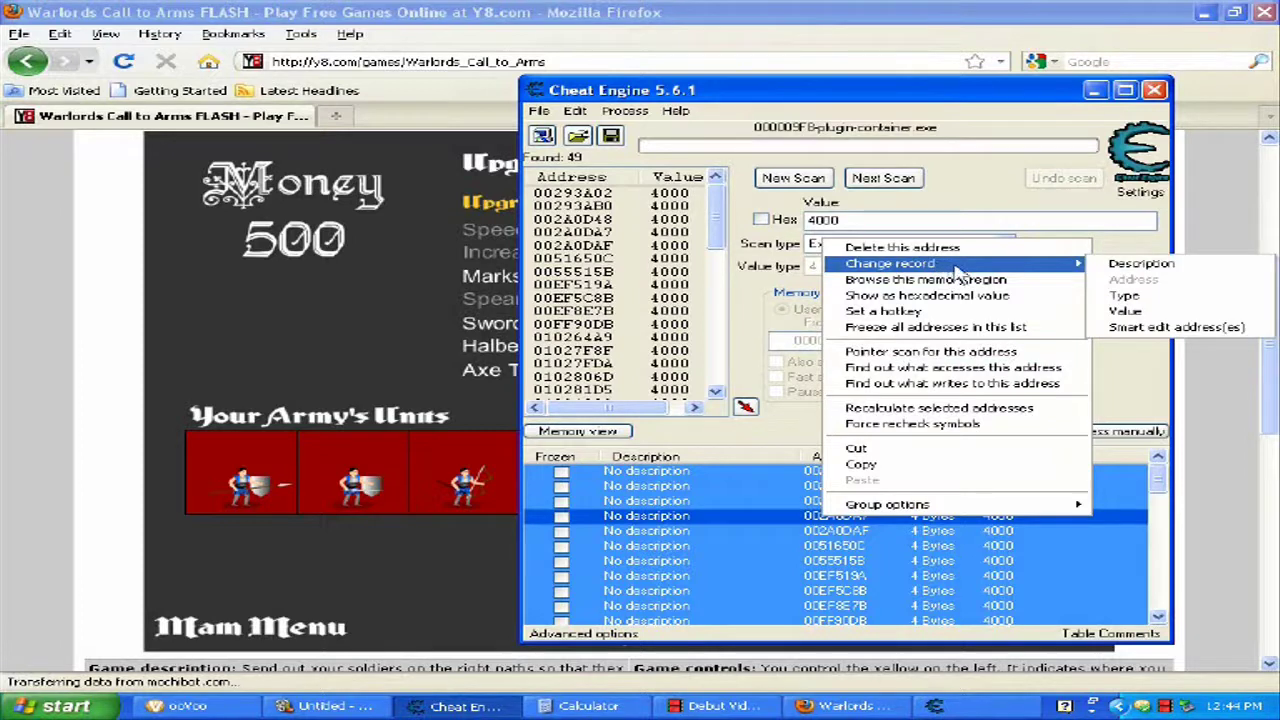
left_click(1158, 311)
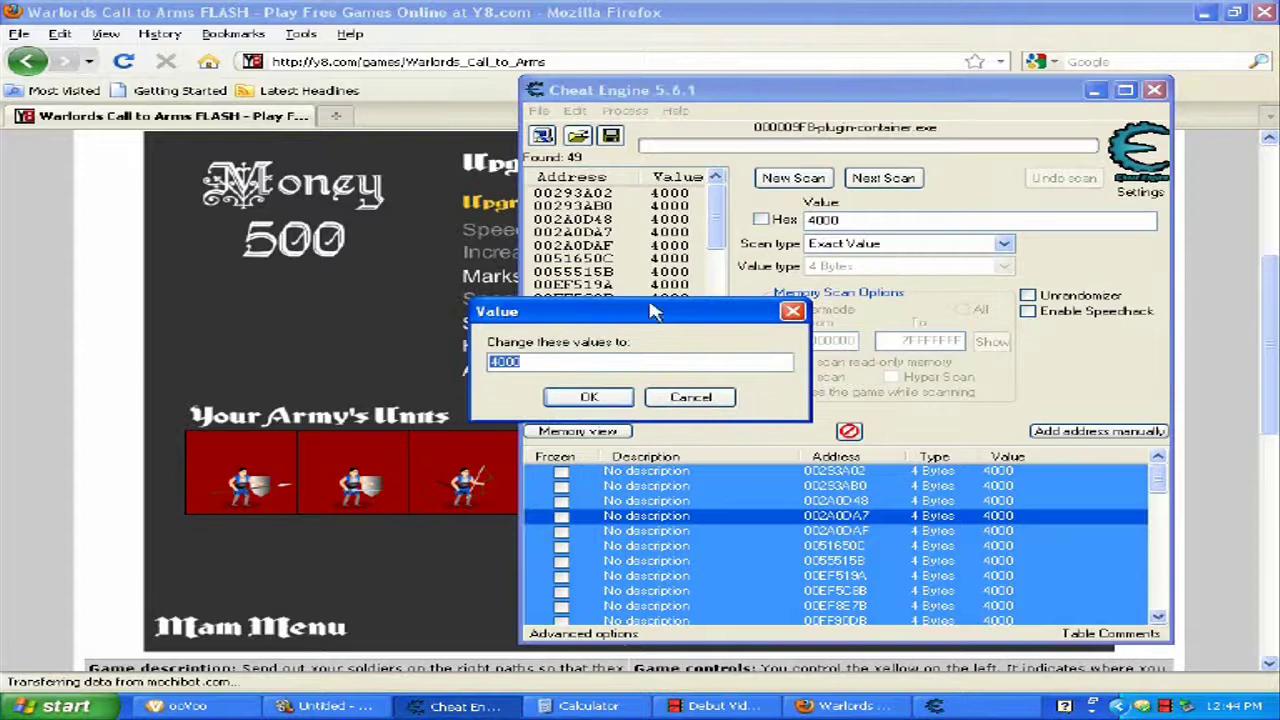
left_click_drag(660, 310, 968, 309)
left_click_drag(847, 363, 700, 366)
key("BackSpace")
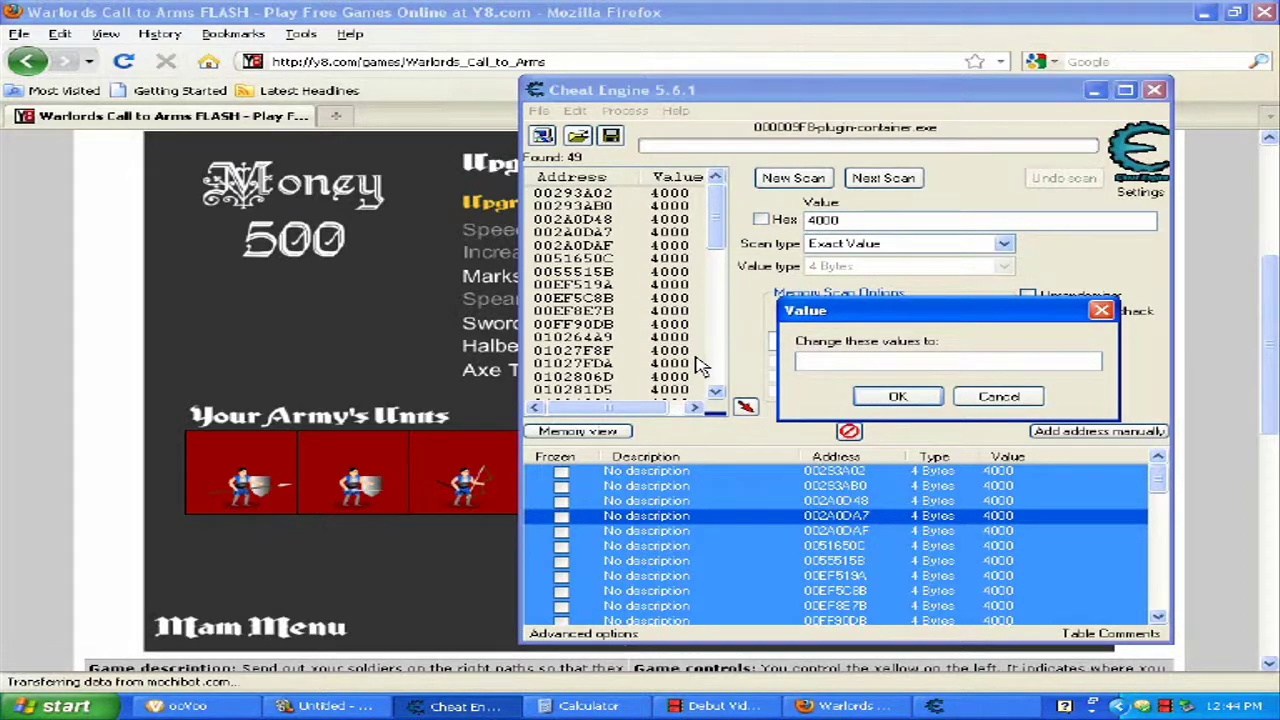
type("10000000")
key("Return")
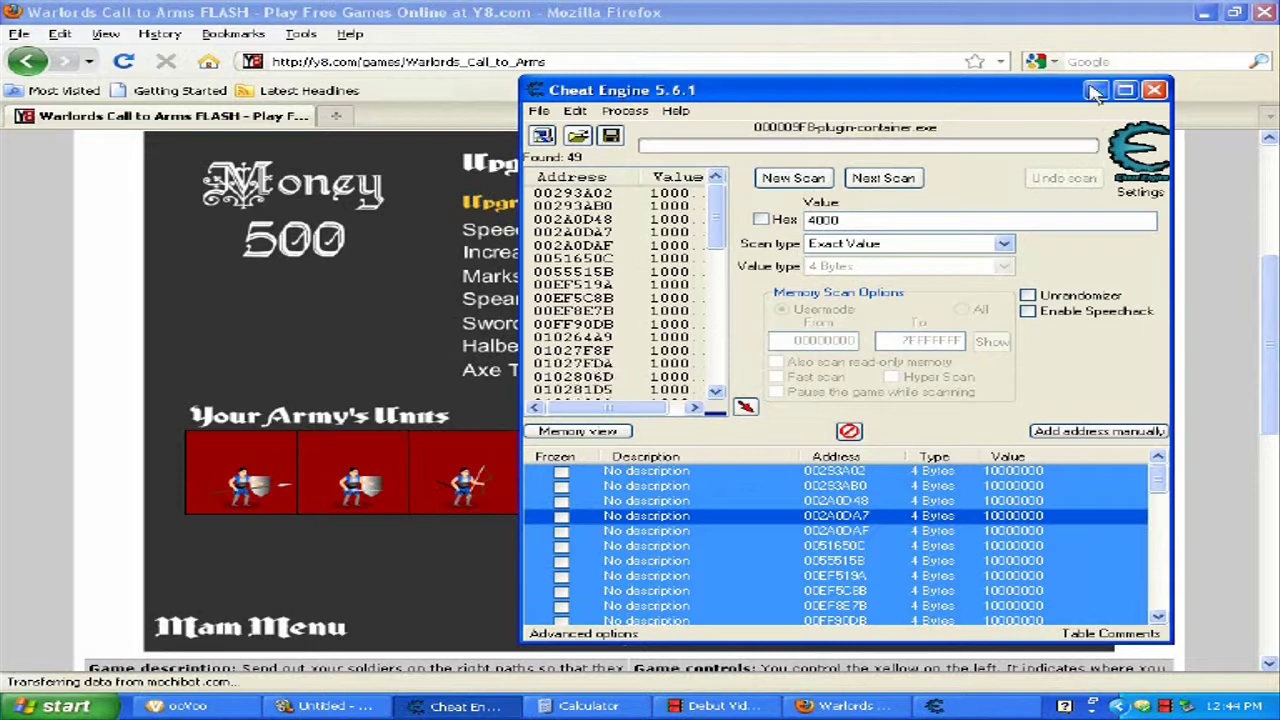
Step: Return to the game and buy one Axe Training (+5) upgrade to refresh the money amount
left_click(1096, 92)
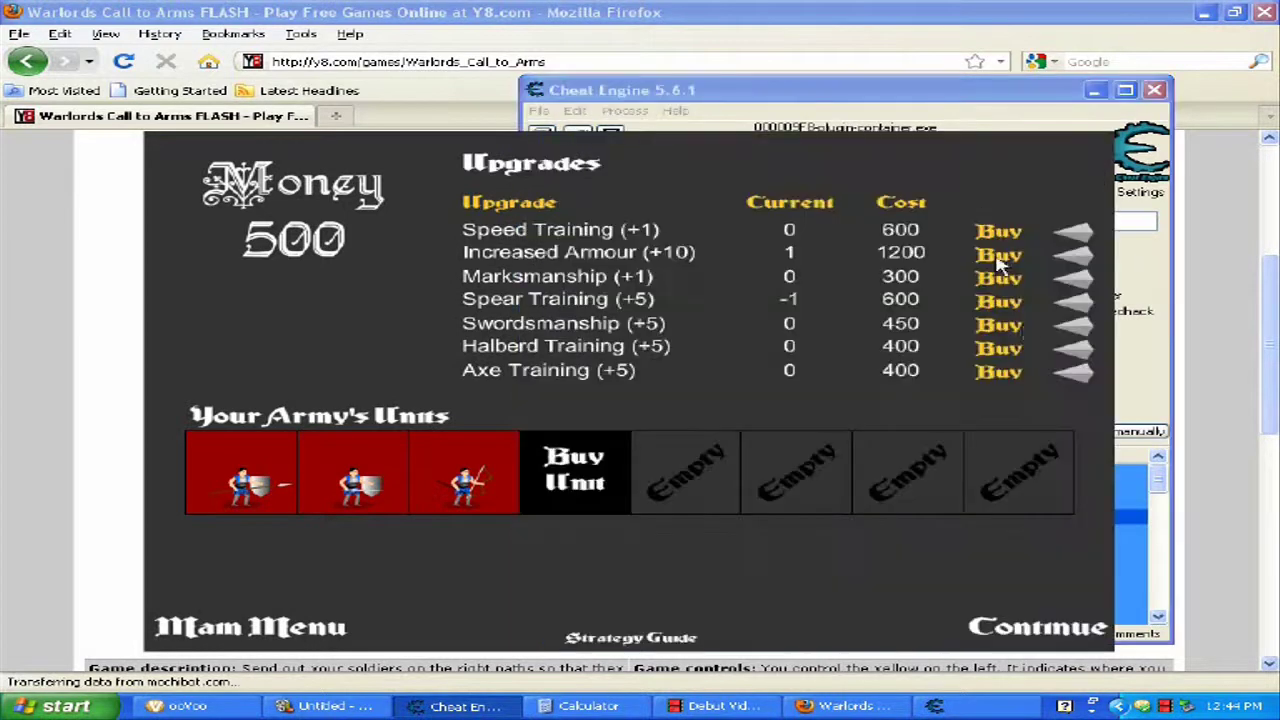
left_click(999, 370)
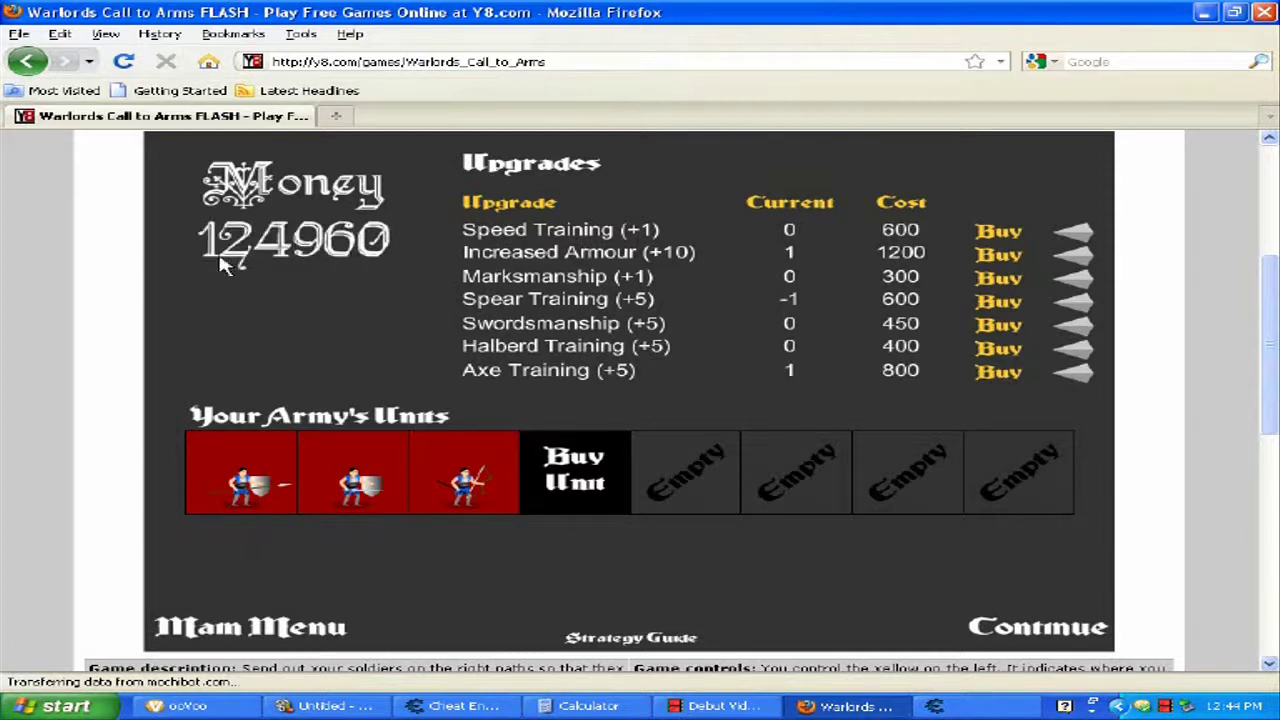